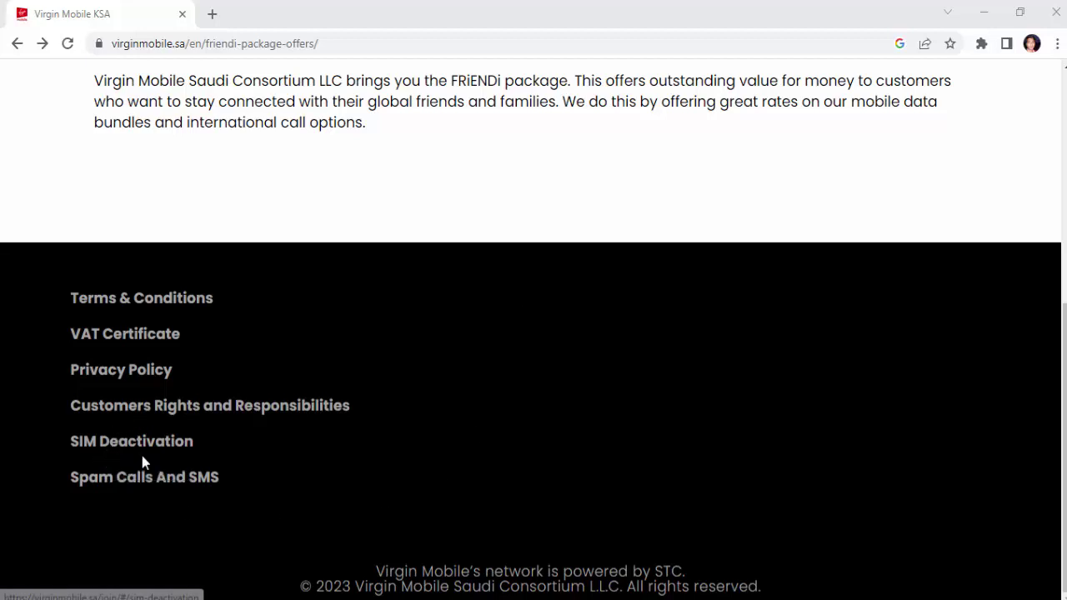
Step: Open the SIM Deactivation page from the footer link
scroll(557, 367, "up", 1)
scroll(556, 366, "up", 5)
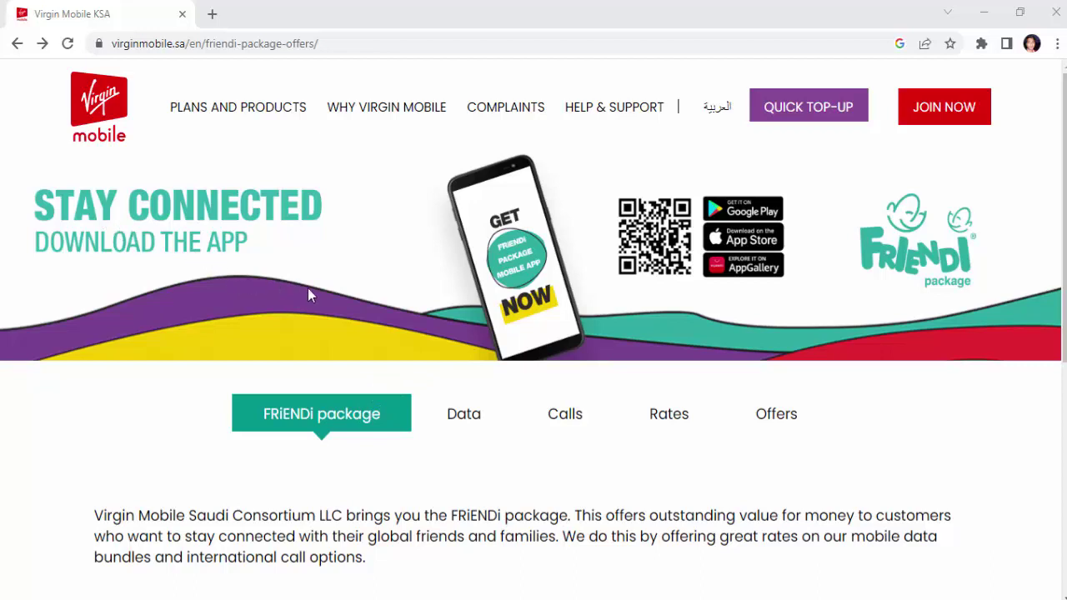
scroll(307, 287, "down", 4)
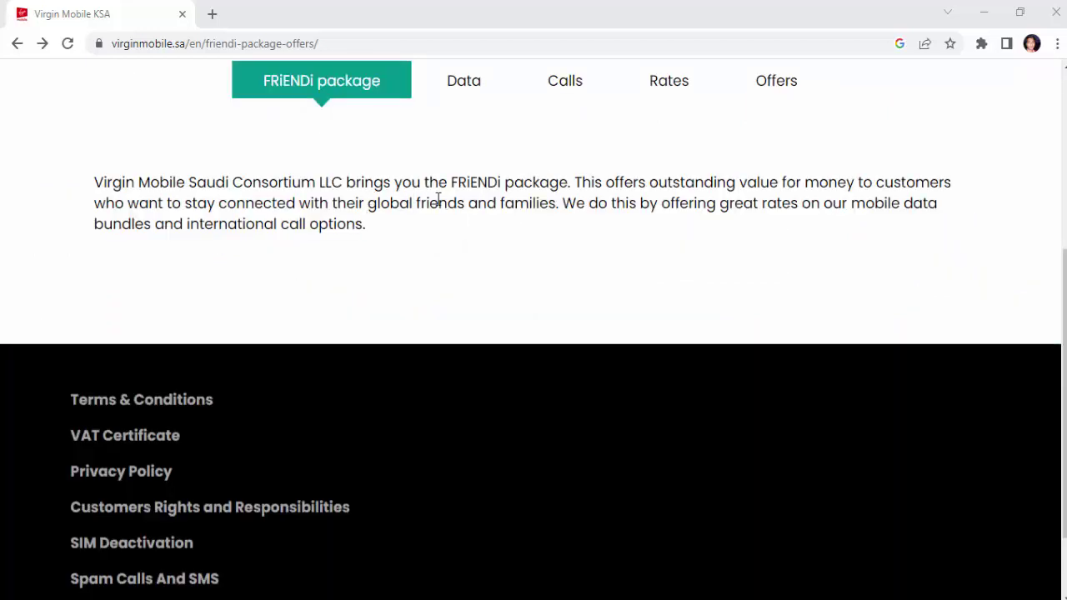
scroll(435, 177, "up", 4)
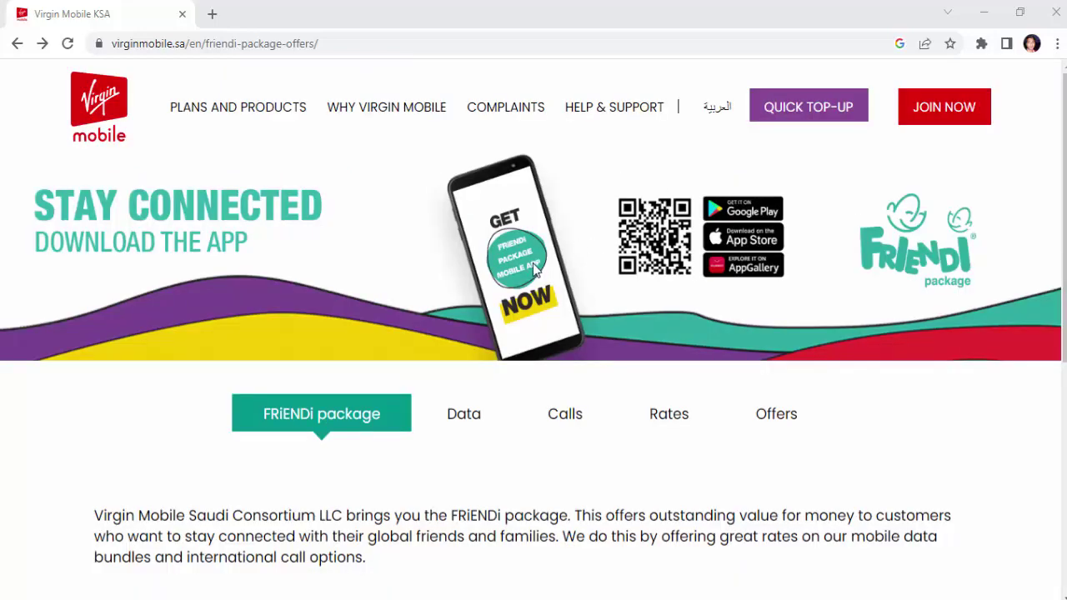
scroll(534, 267, "down", 5)
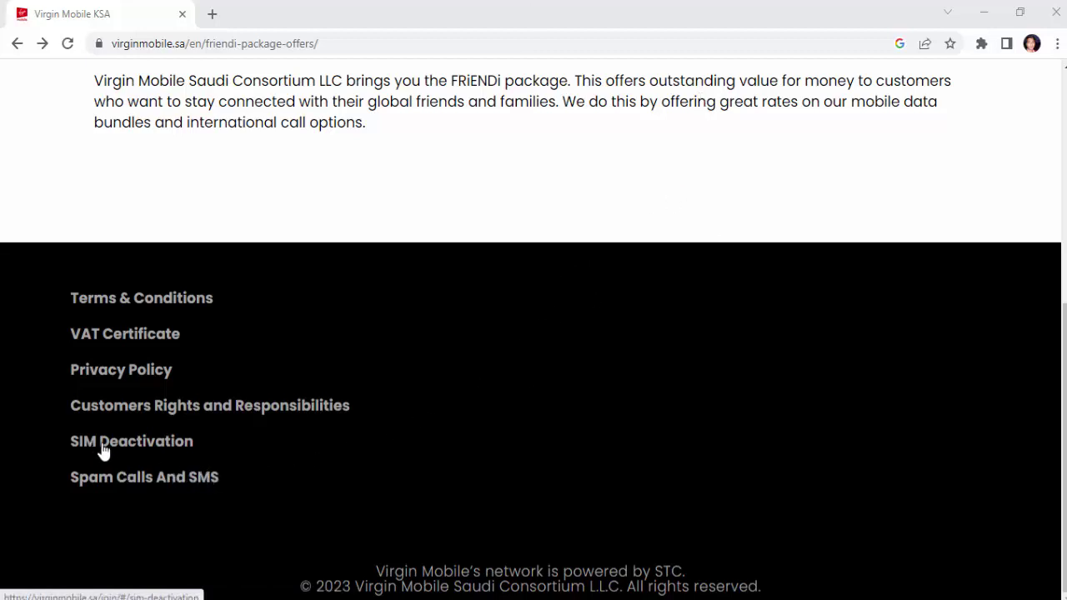
left_click(176, 450)
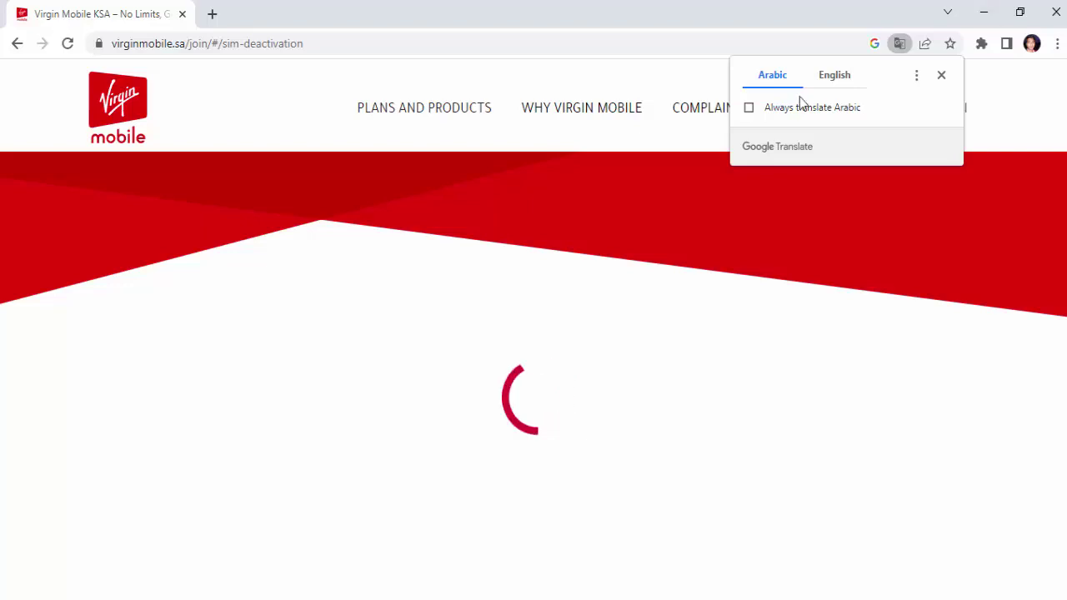
Step: Translate the page into English and scroll down to the deactivation form
left_click(835, 75)
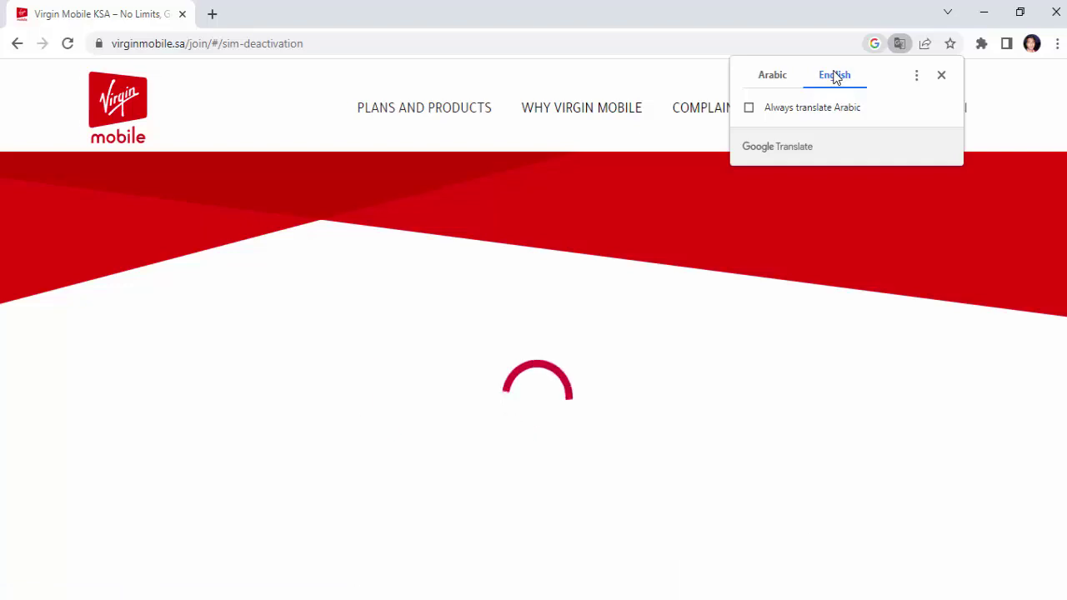
scroll(642, 361, "down", 3)
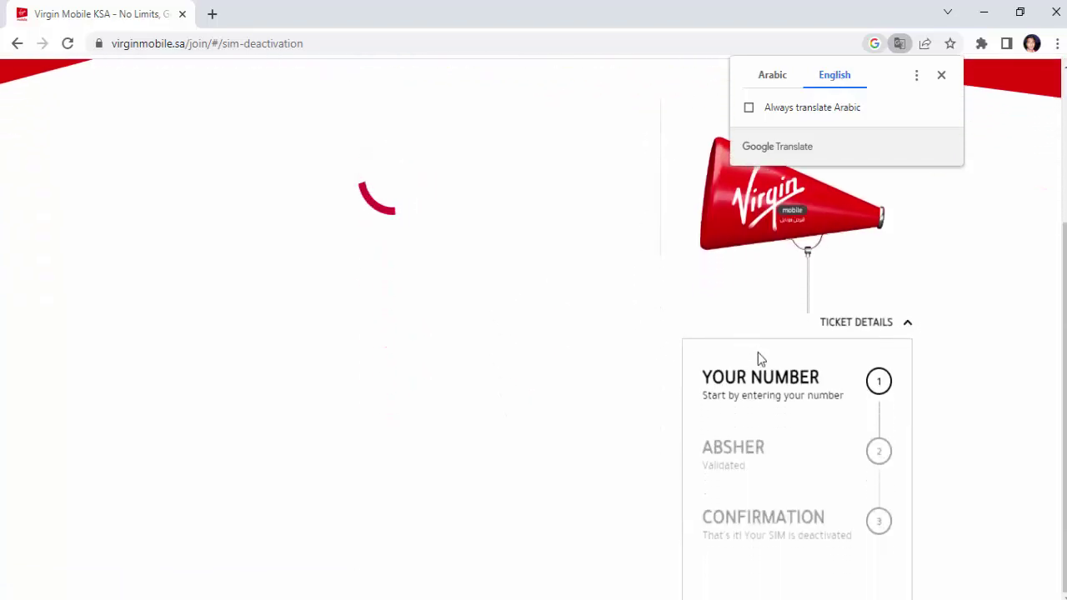
scroll(758, 357, "up", 1)
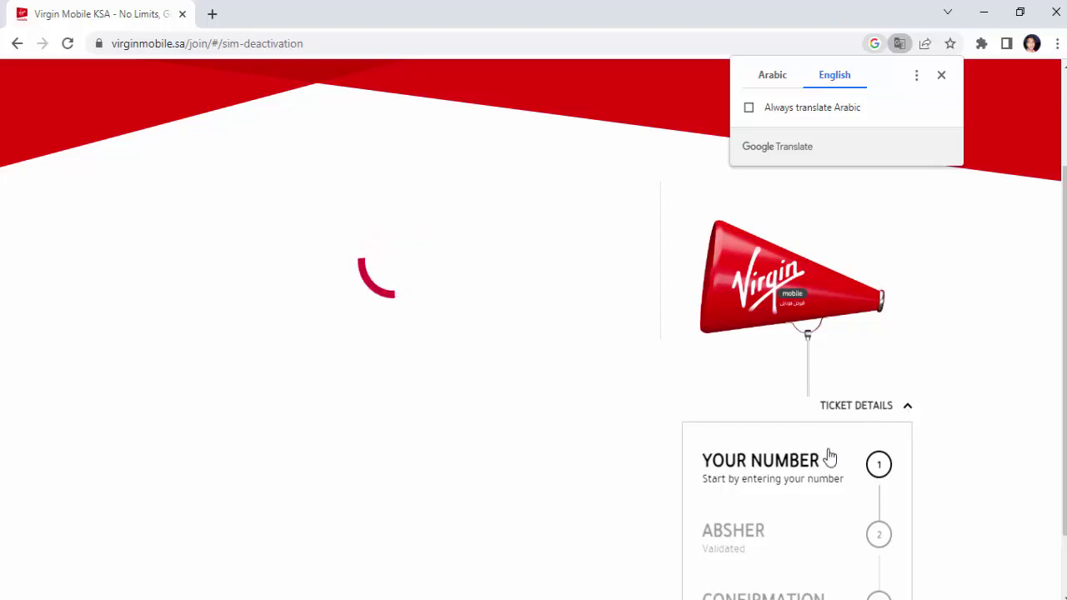
scroll(825, 457, "down", 1)
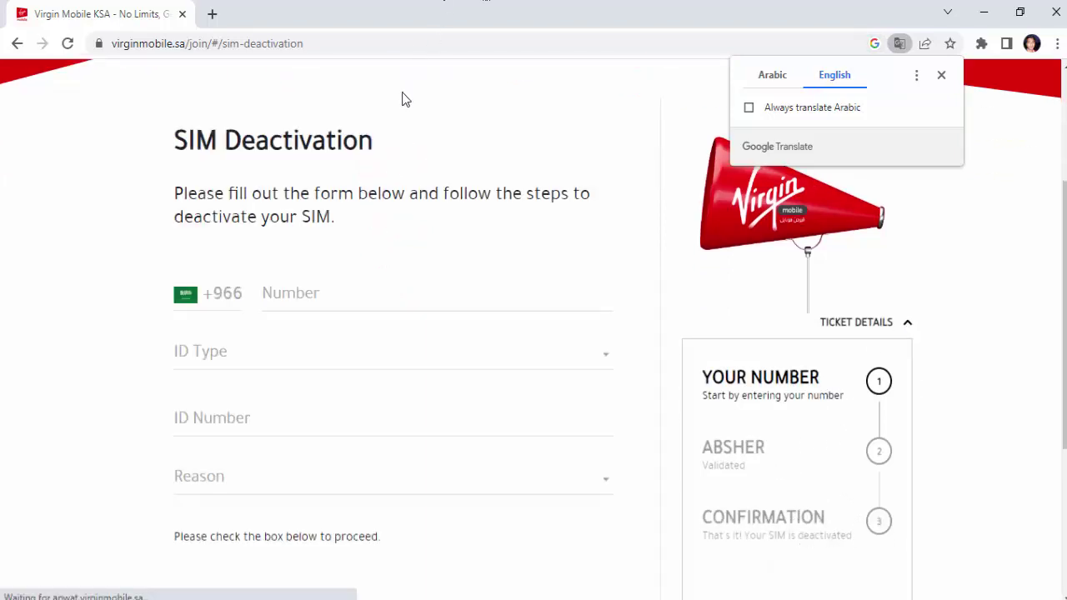
scroll(316, 229, "up", 3)
scroll(262, 460, "down", 3)
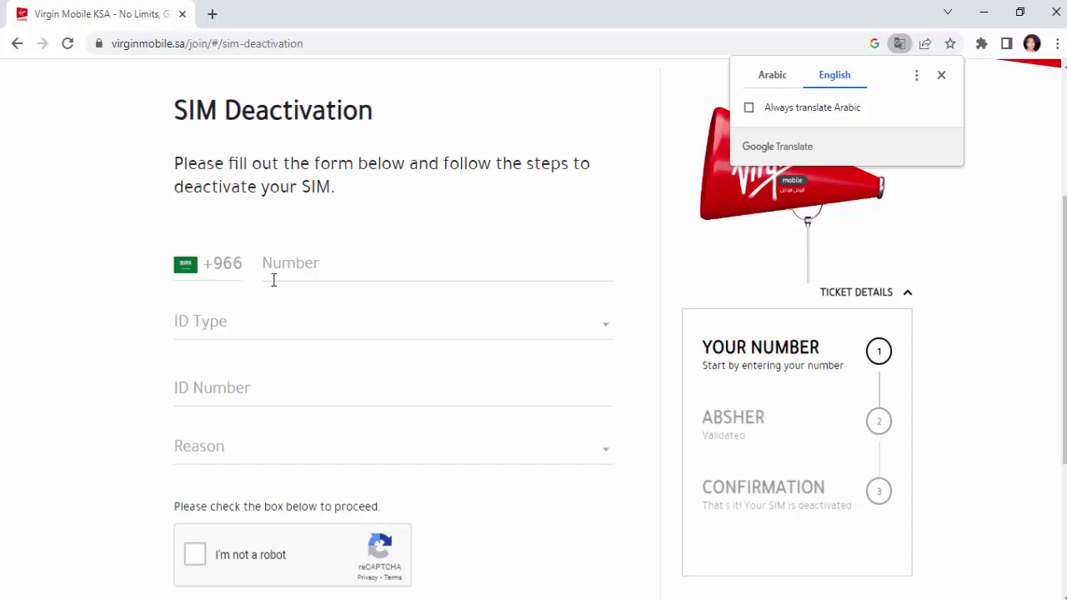
scroll(302, 274, "down", 2)
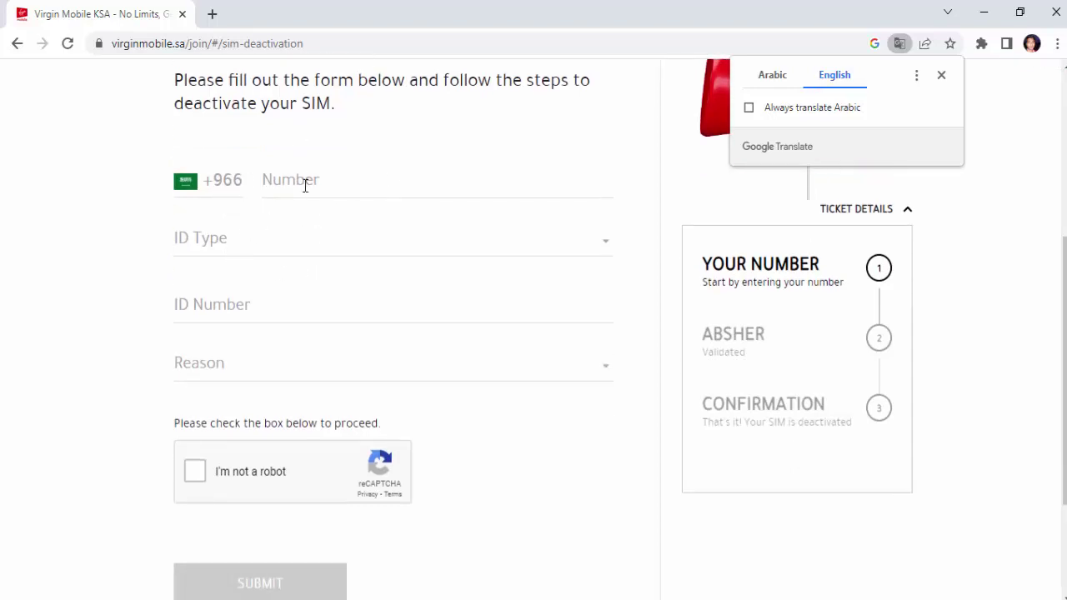
Step: Choose Iqama in the ID Type dropdown, then look over the ID Number field and Reason options
left_click(393, 186)
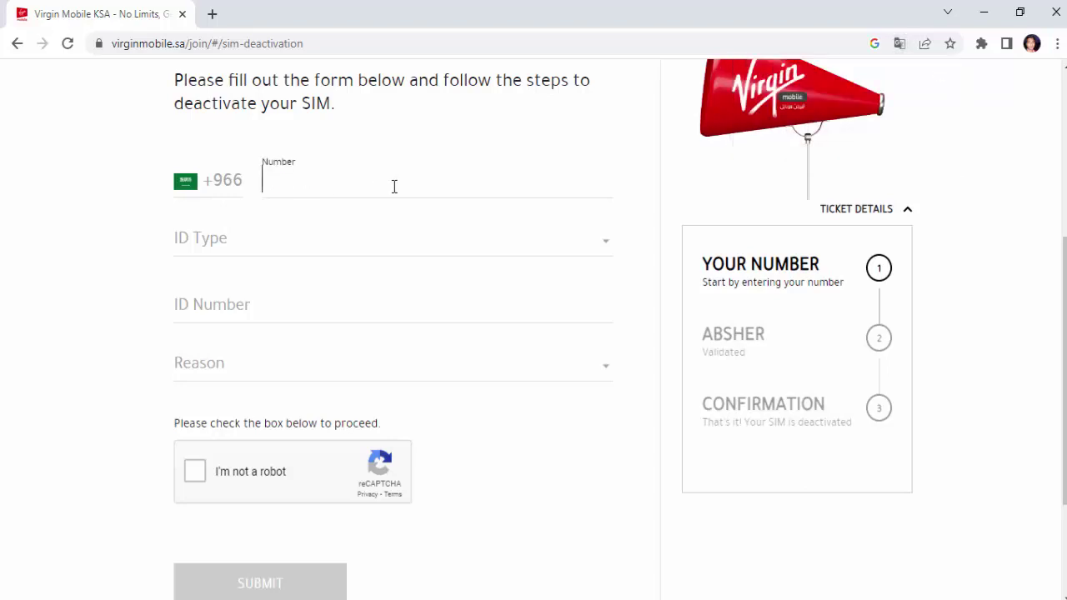
left_click(467, 240)
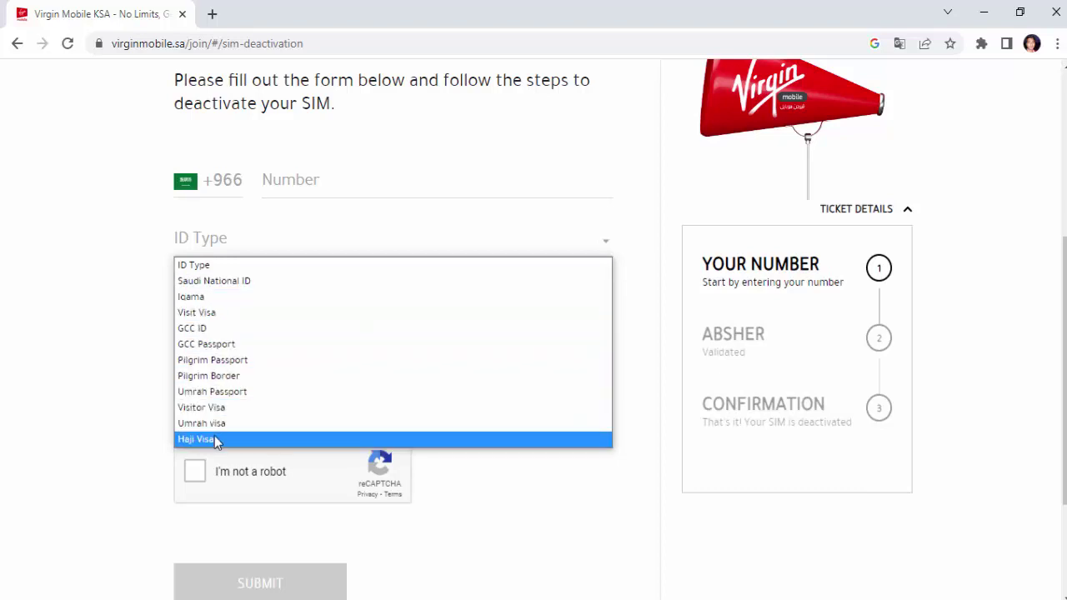
left_click(274, 299)
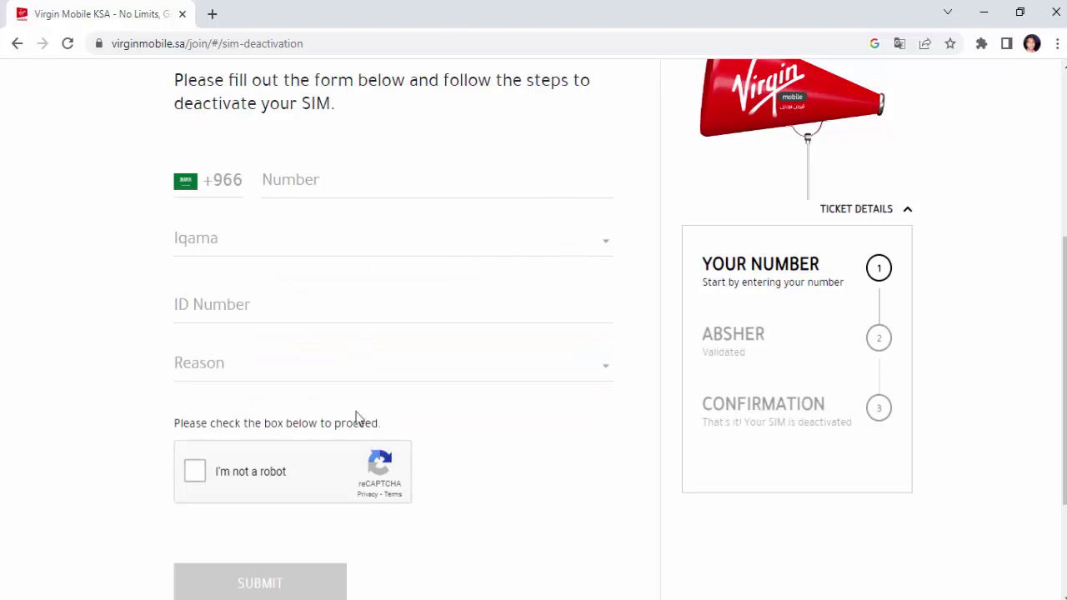
left_click(419, 310)
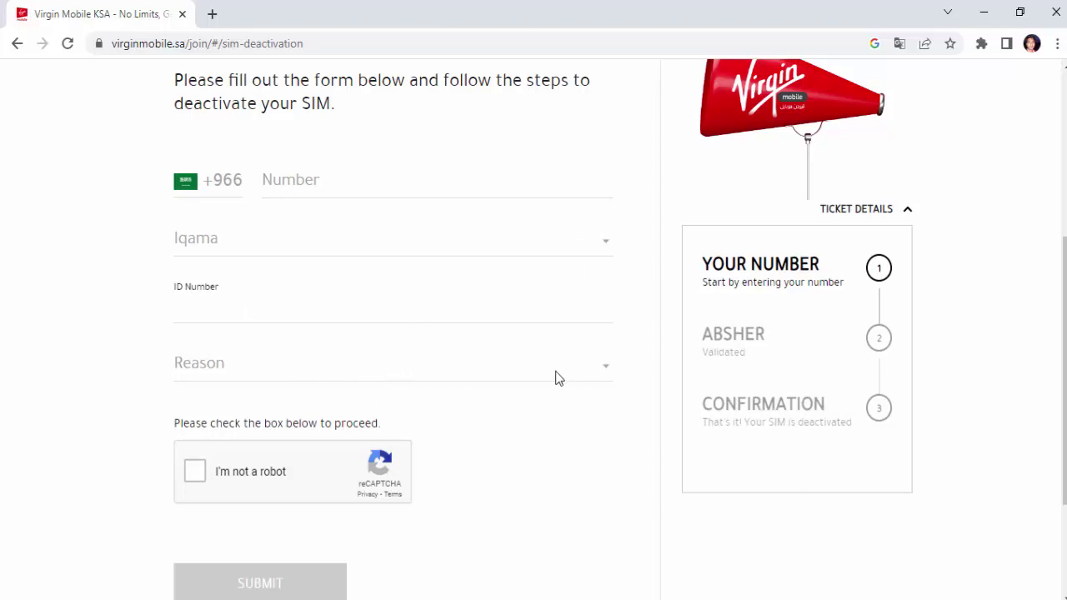
left_click(600, 368)
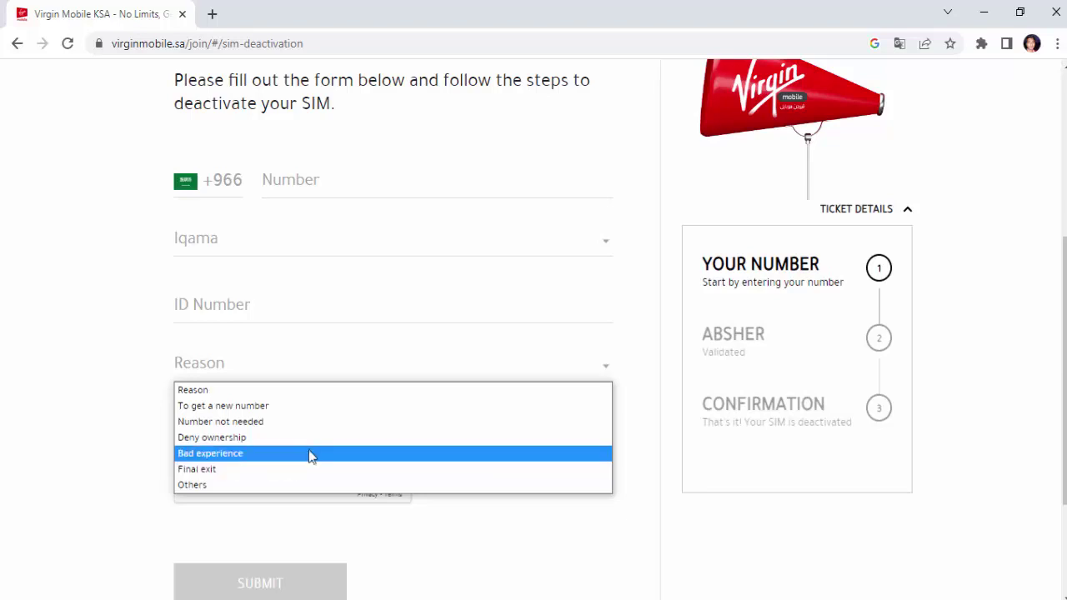
scroll(500, 386, "down", 1)
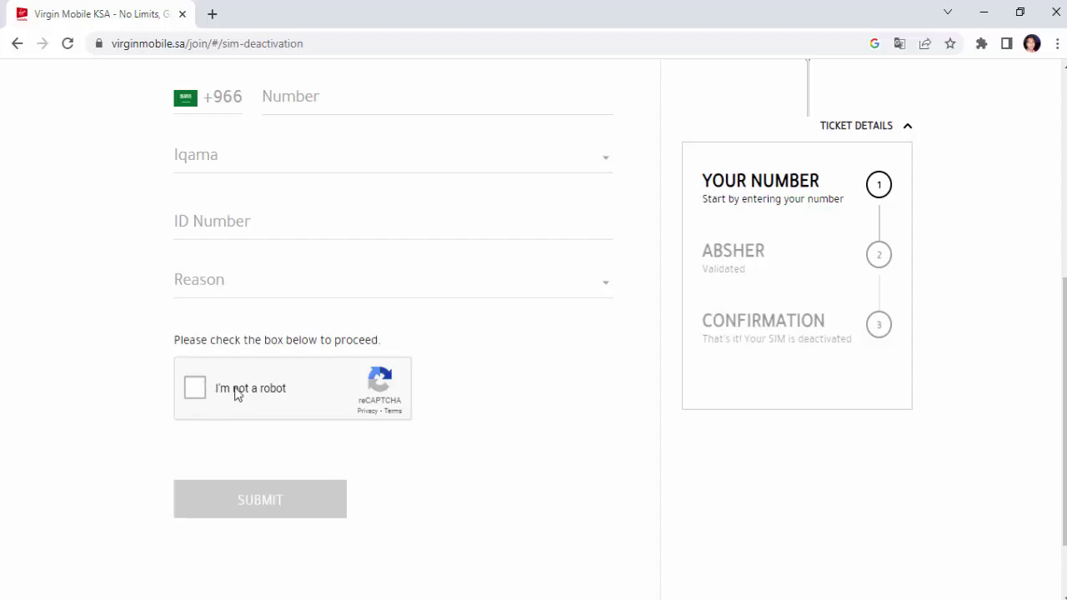
scroll(476, 489, "up", 1)
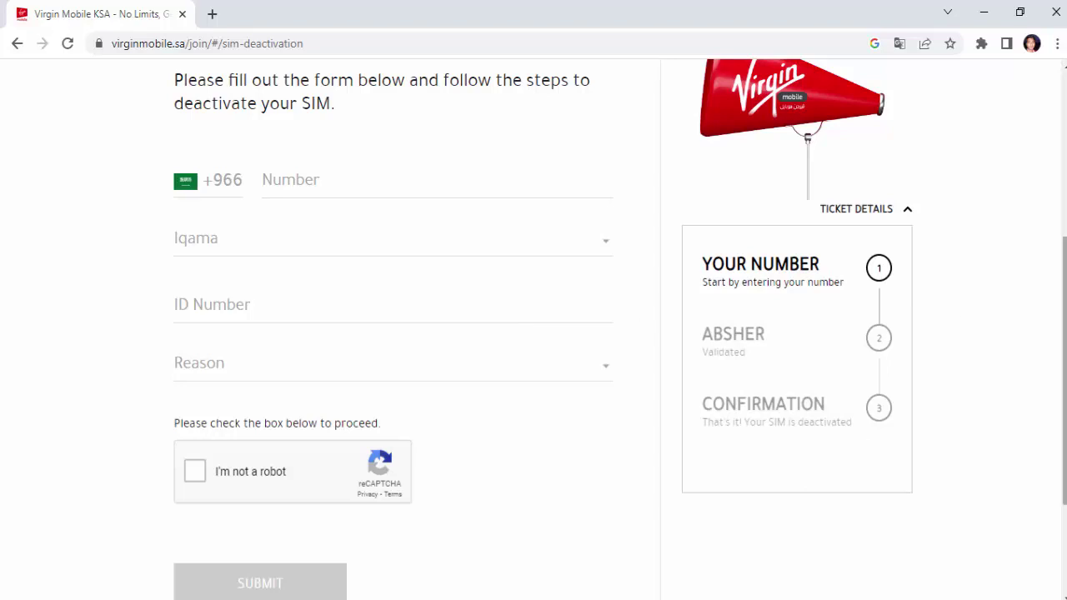
Step: Enter the mobile number in the Number field, correcting a mistyped digit
left_click(355, 183)
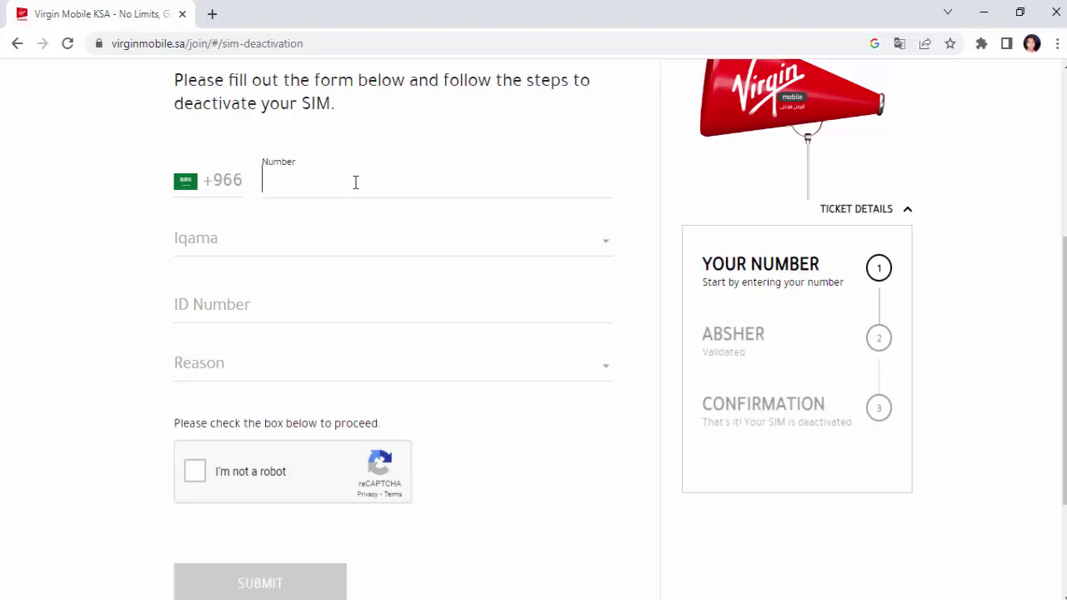
type("63")
key("BackSpace")
key("BackSpace")
type("57125")
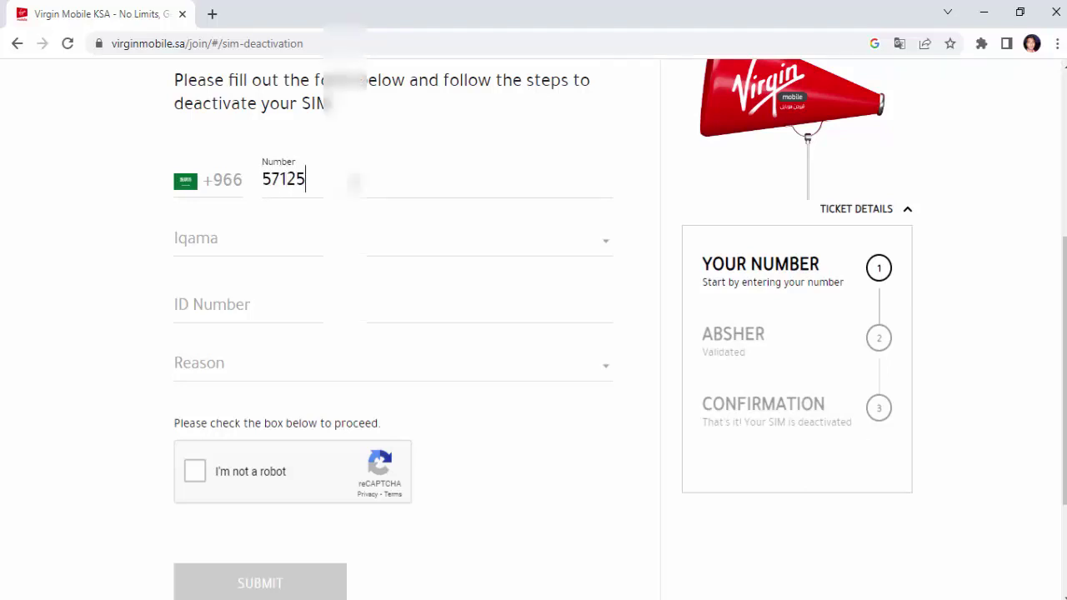
type("04")
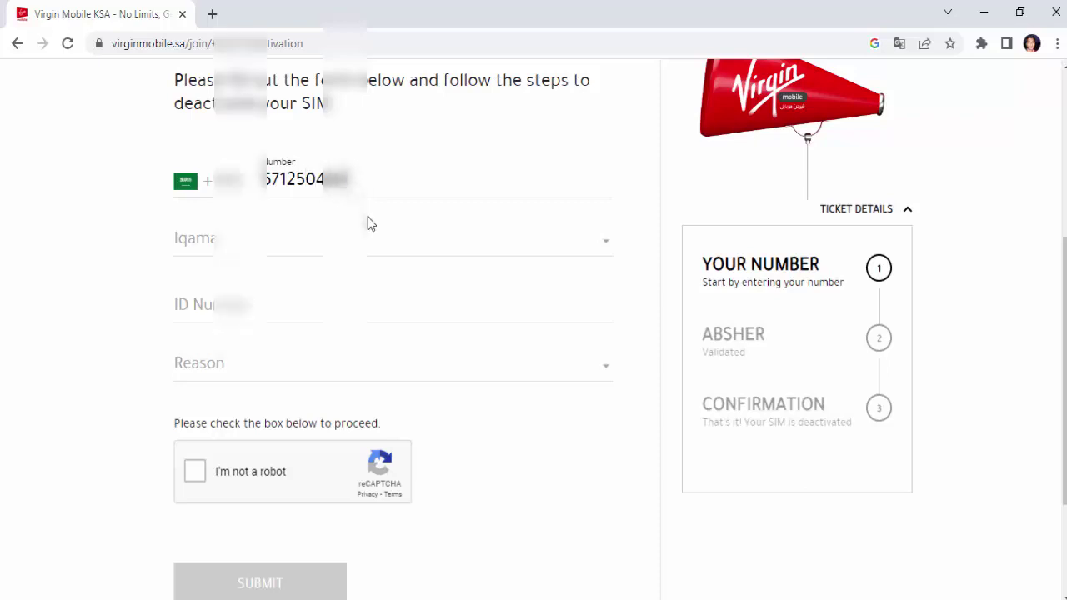
Step: Keep Iqama as the ID type and enter the Iqama ID number
left_click(369, 246)
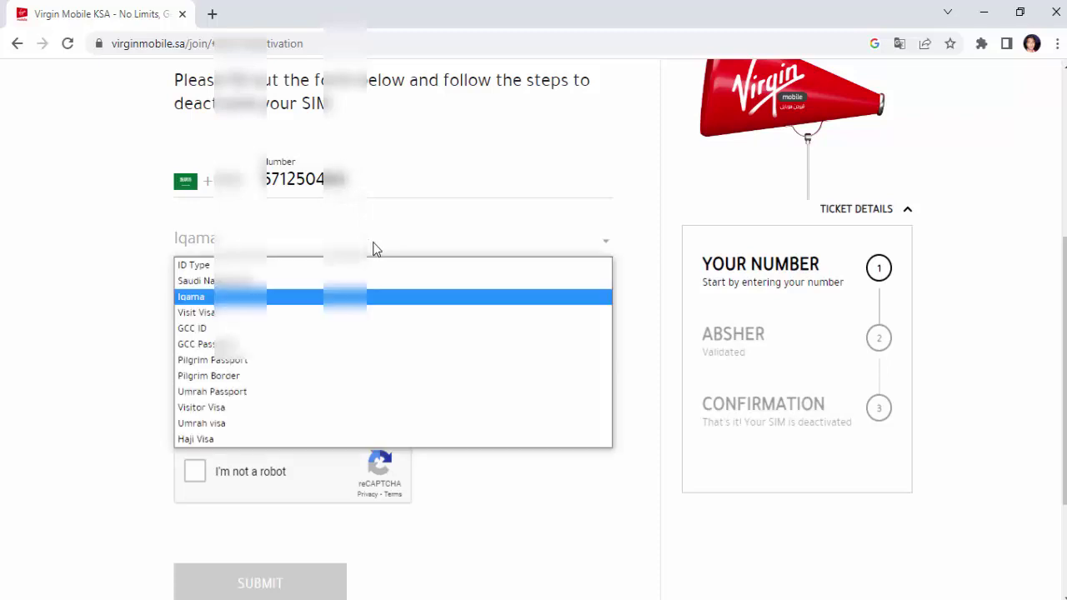
left_click(295, 294)
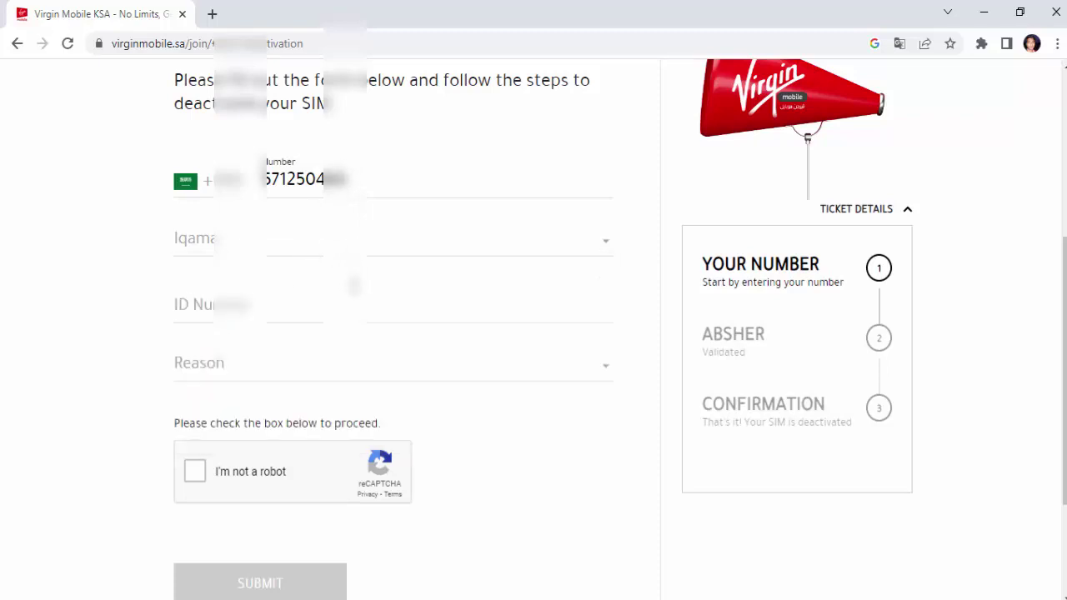
left_click(354, 286)
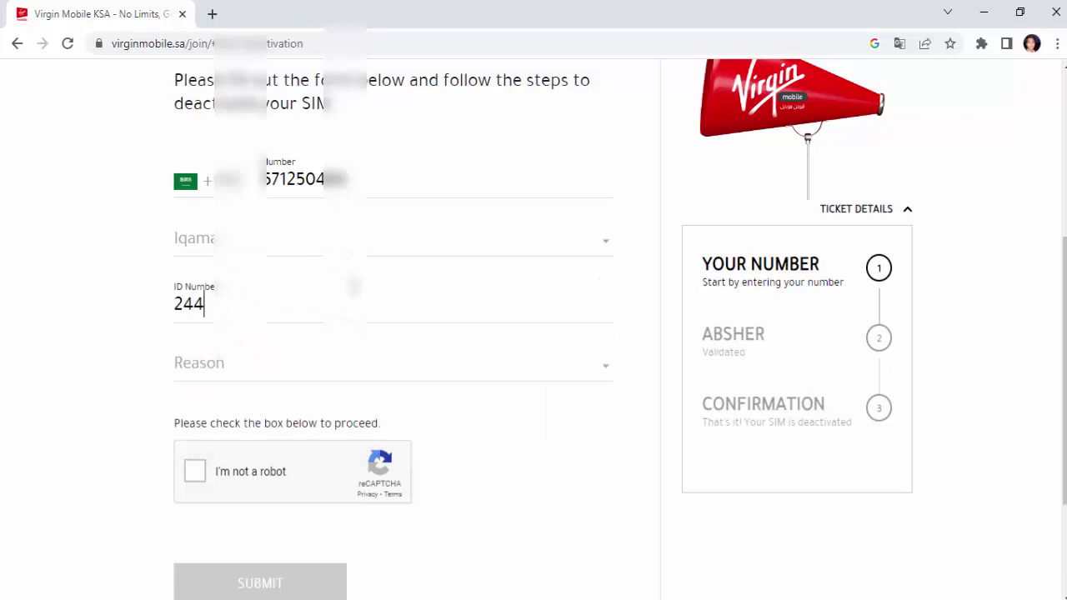
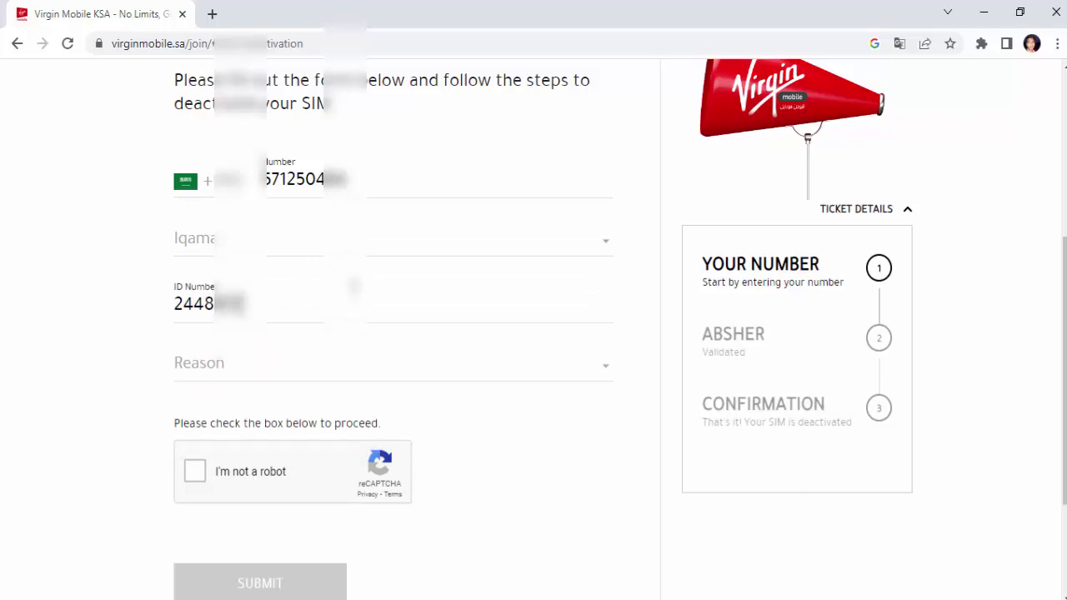
left_click(580, 374)
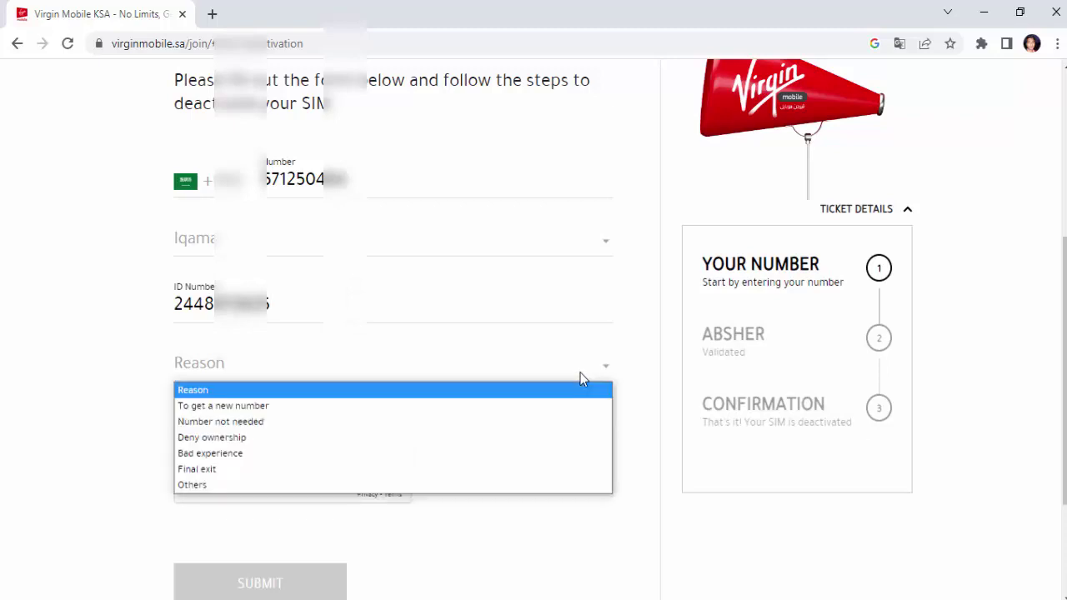
Step: Select 'To get a new number' as the reason and tick the 'I'm not a robot' checkbox
left_click(299, 408)
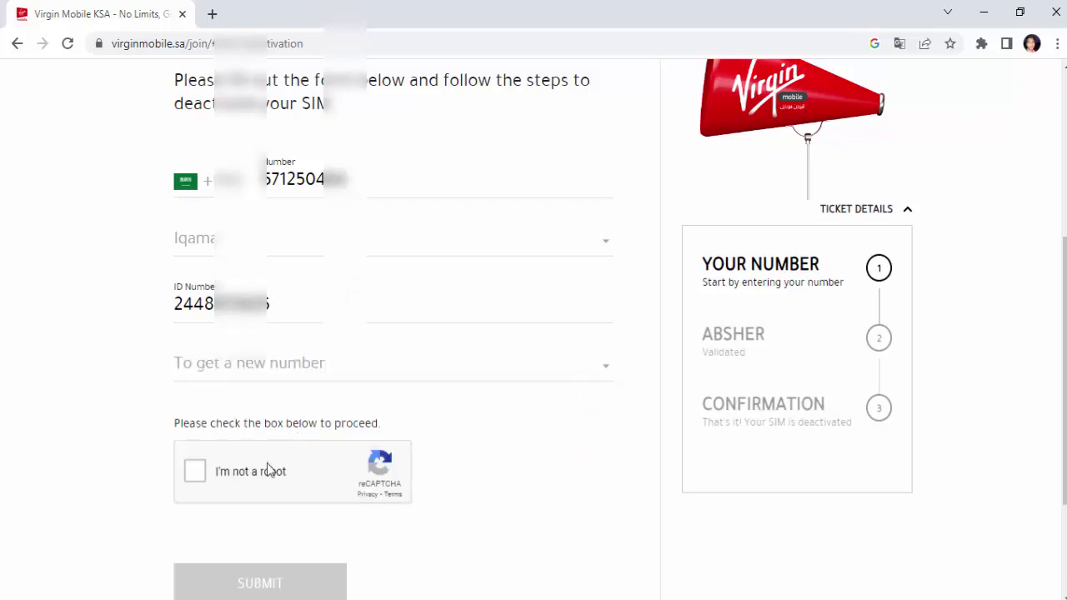
left_click(195, 472)
scroll(290, 502, "down", 2)
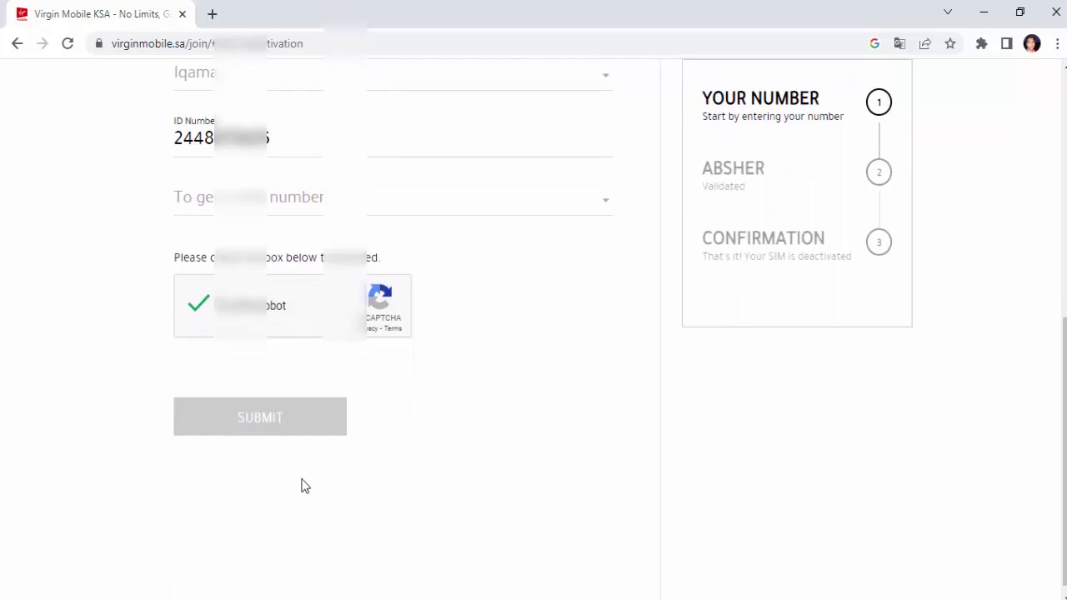
scroll(300, 516, "up", 2)
scroll(297, 550, "down", 1)
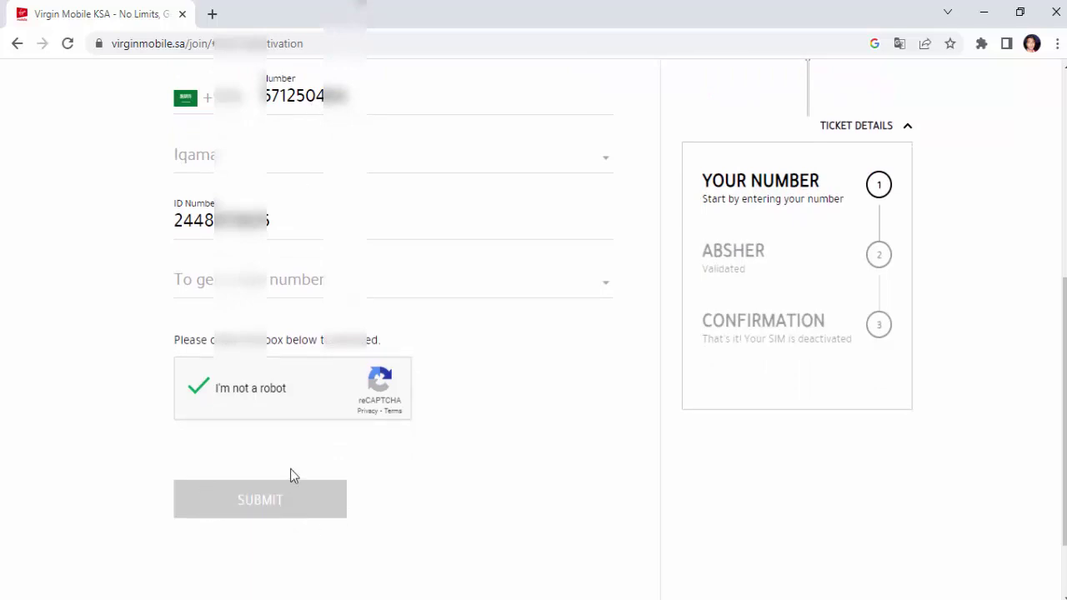
scroll(291, 474, "up", 1)
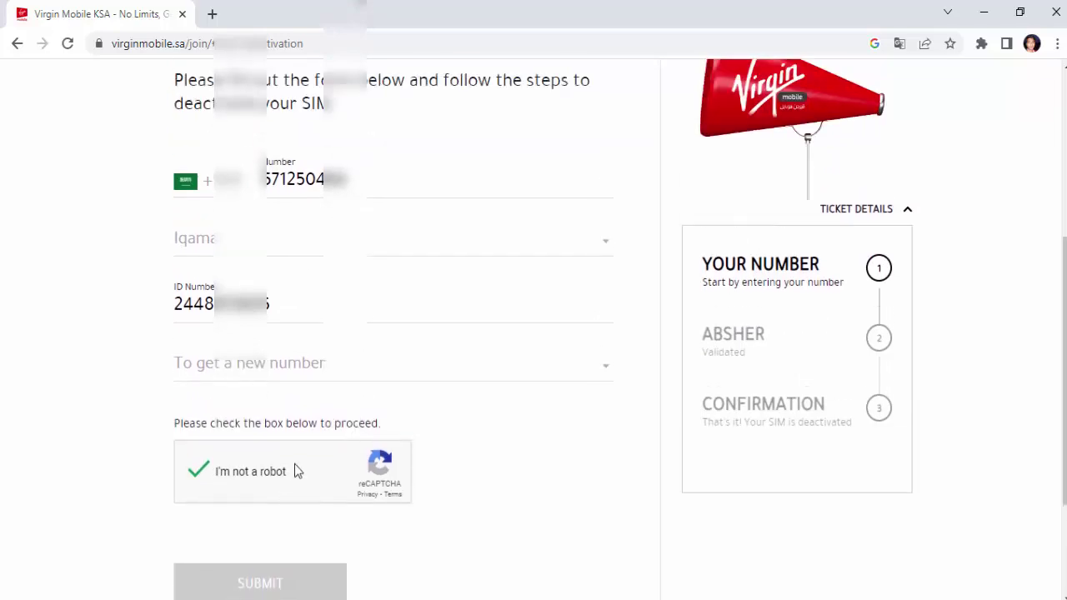
scroll(489, 372, "up", 1)
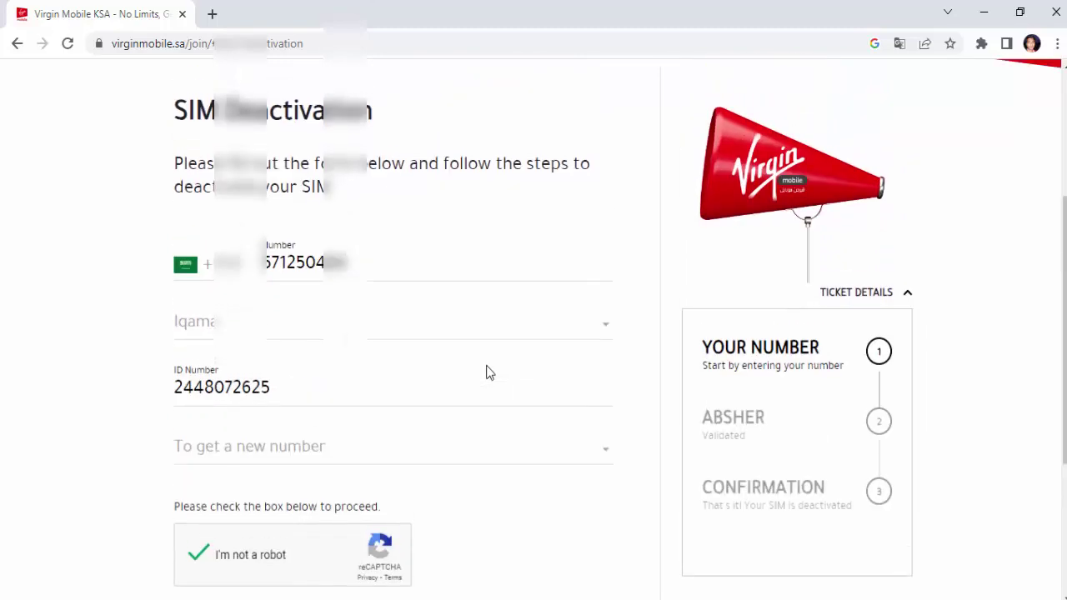